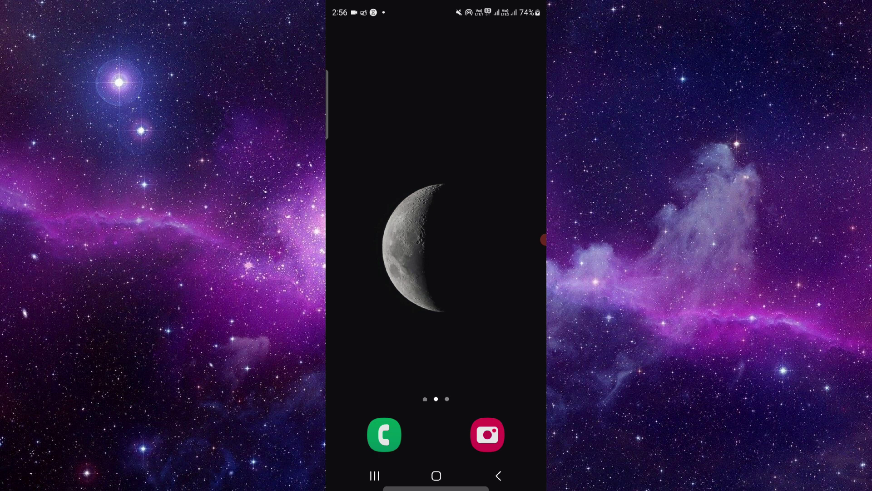
- Search the app drawer for 'na' and open National Lottery Results' App info usage details
{"action": "left_click_drag", "start_coordinate": [436, 341], "coordinate": [436, 137]}
{"action": "left_click", "coordinate": [409, 35]}
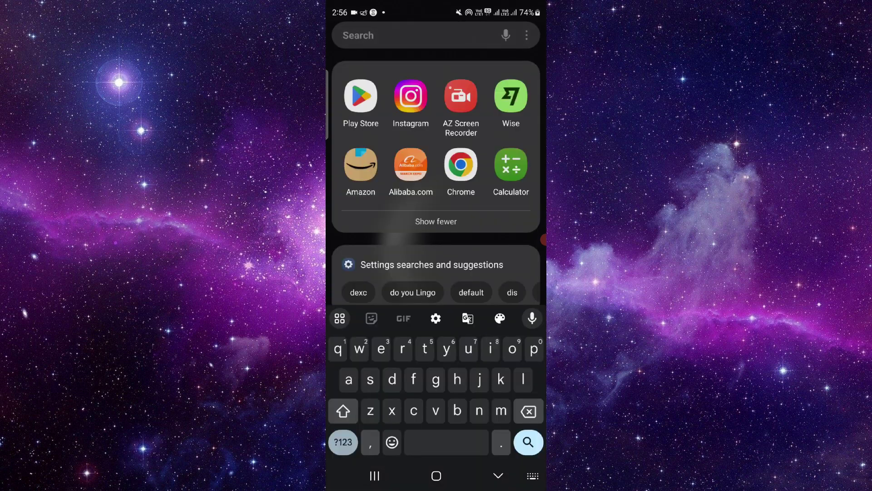
{"action": "type", "text": "na"}
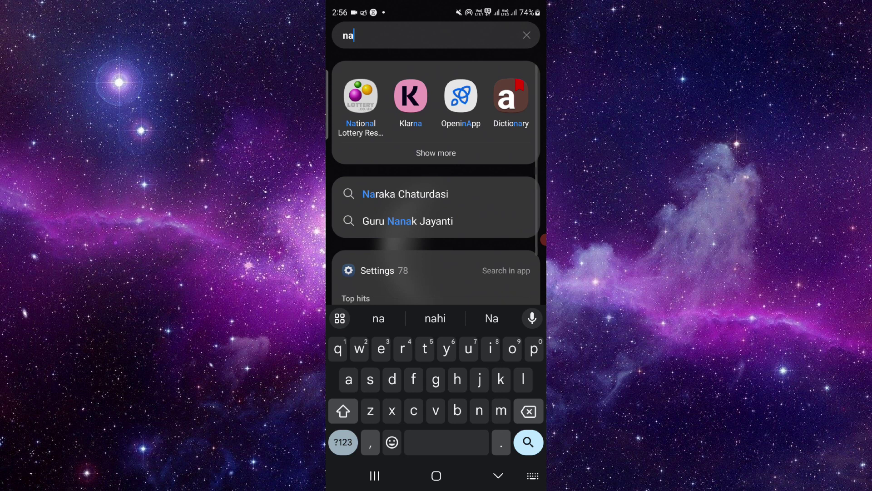
{"action": "left_click", "coordinate": [360, 96]}
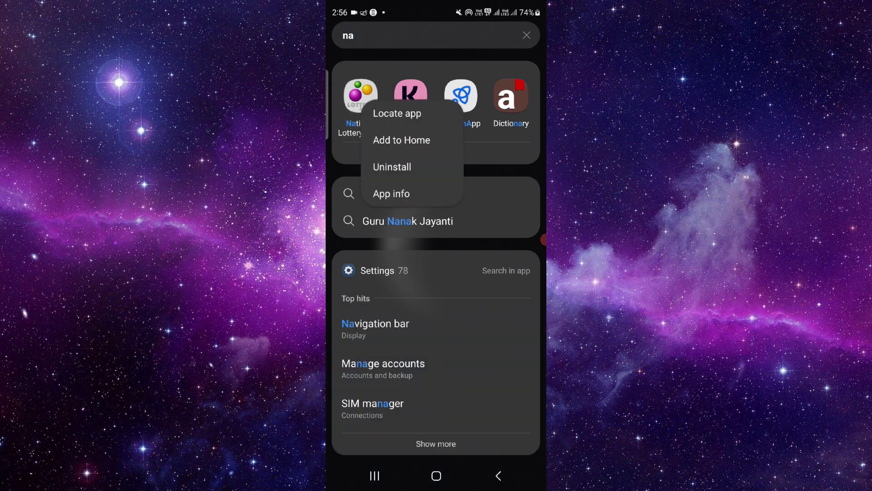
{"action": "left_click", "coordinate": [391, 193]}
{"action": "left_click", "coordinate": [370, 231]}
- Uninstall National Lottery Results from its App info page and confirm with OK
{"action": "left_click", "coordinate": [498, 476]}
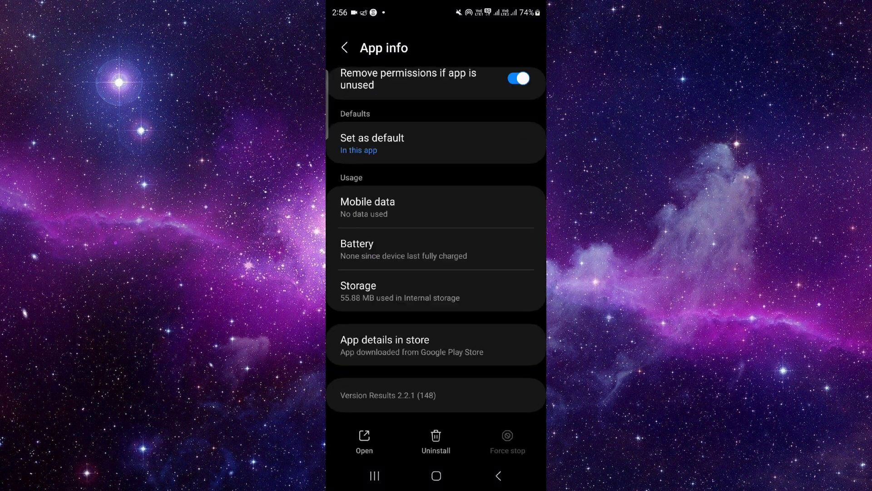
{"action": "left_click", "coordinate": [436, 442]}
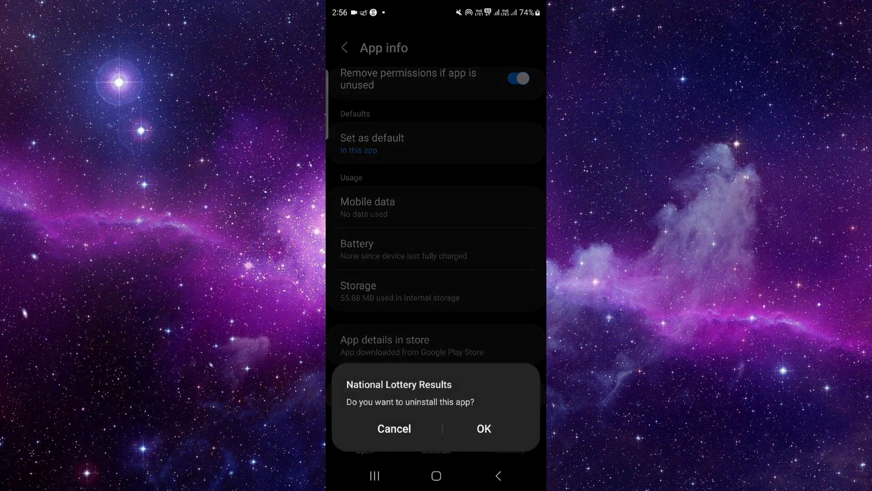
{"action": "left_click", "coordinate": [483, 430]}
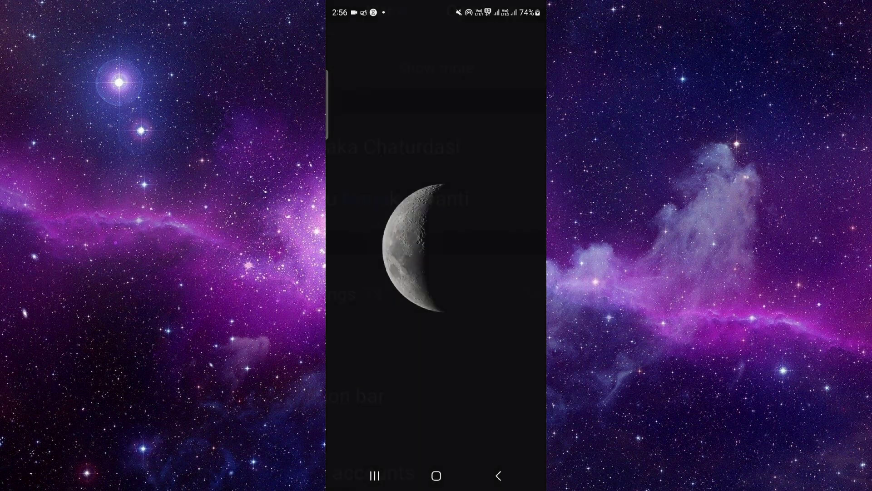
- Dismiss the leftover search results and return to the moon-wallpaper home screen
{"action": "left_click", "coordinate": [436, 477]}
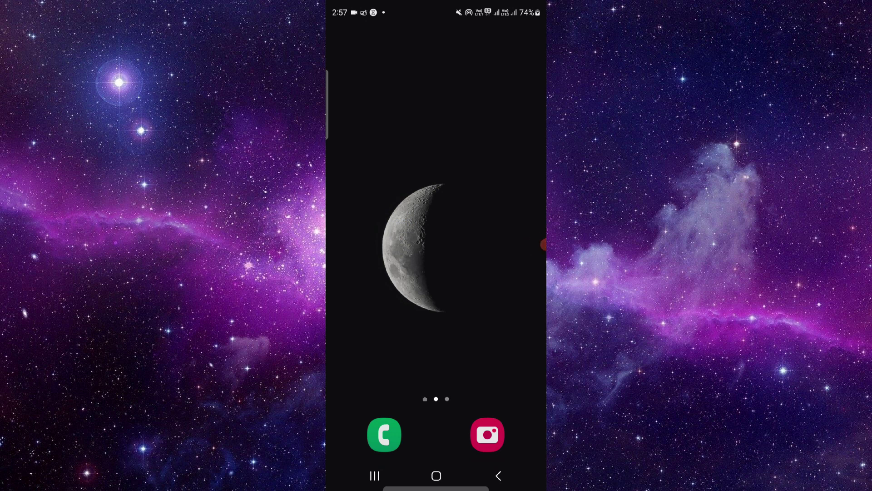
{"action": "left_click_drag", "start_coordinate": [543, 244], "coordinate": [533, 267]}
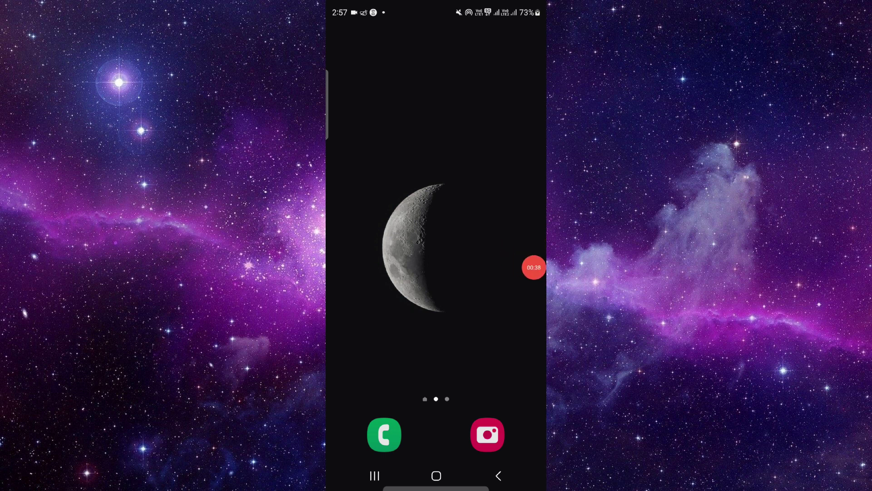